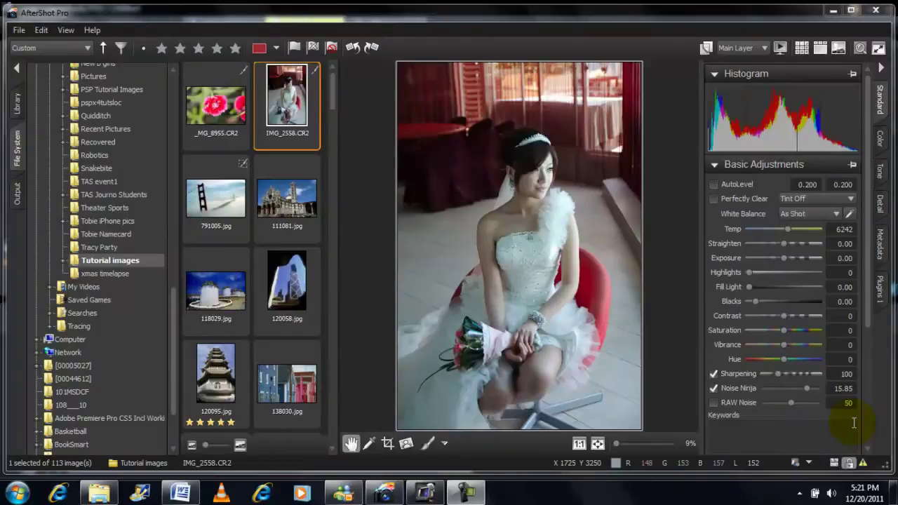
Step: Preview _MG_8955.CR2, 120058.jpg, 120095.jpg and 138030.jpg, then scroll down to the tower photo 20091005_1.JPG
{"action": "left_click", "coordinate": [208, 107]}
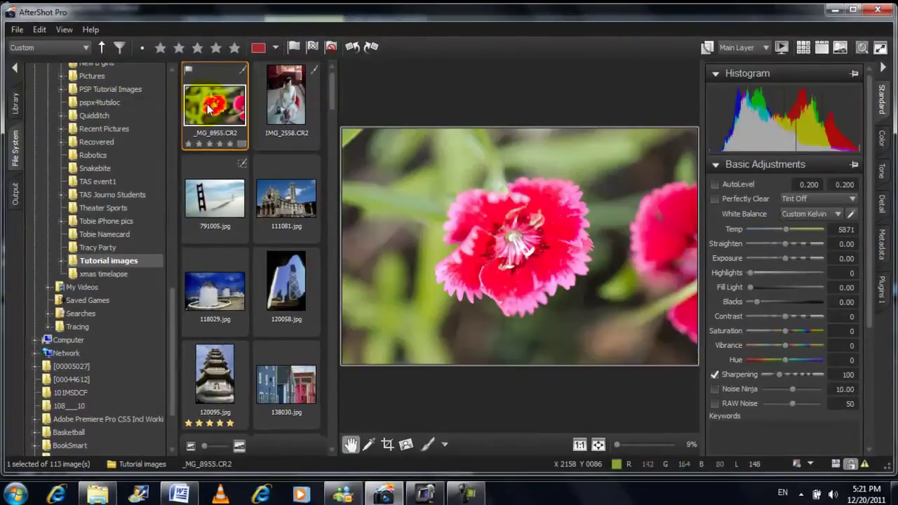
{"action": "left_click", "coordinate": [284, 290]}
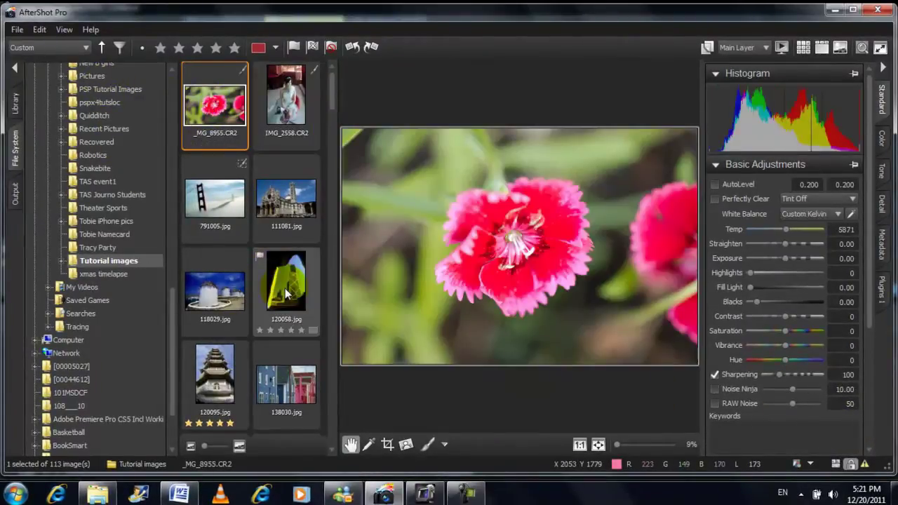
{"action": "left_click", "coordinate": [246, 386]}
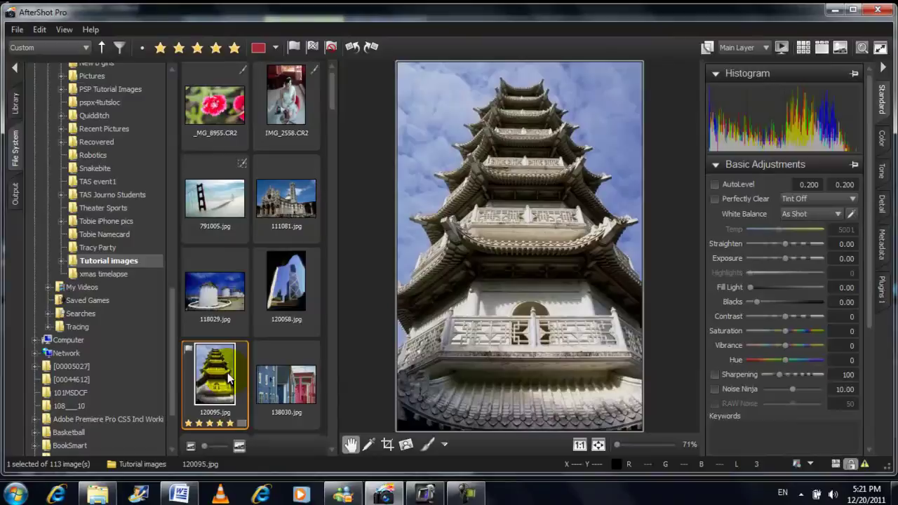
{"action": "left_click", "coordinate": [275, 402]}
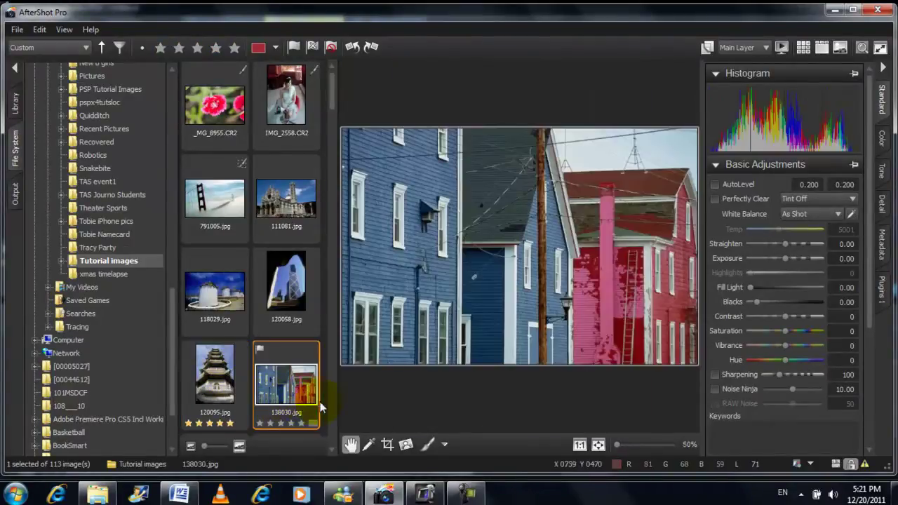
{"action": "scroll", "coordinate": [332, 405], "scroll_direction": "down", "scroll_amount": 5}
{"action": "left_click", "coordinate": [222, 298]}
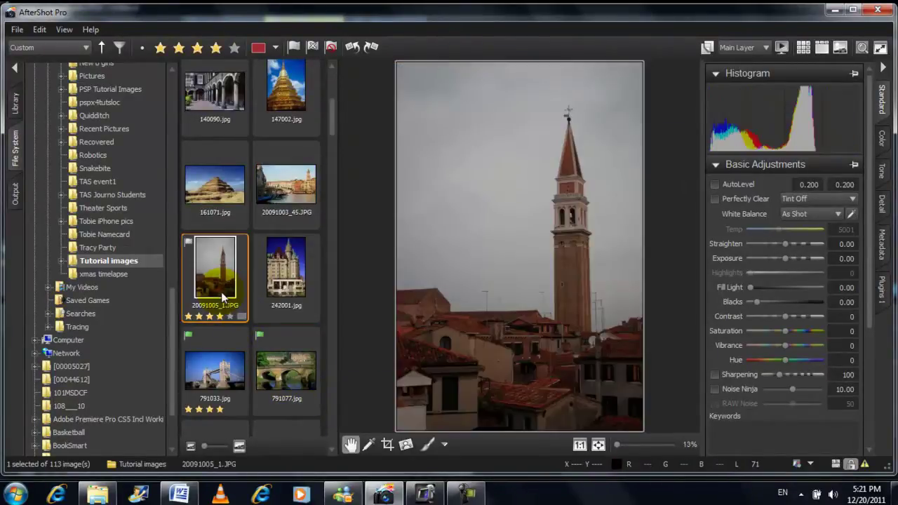
Step: Preview 791033.jpg and 242001.jpg, then scroll down to the torii gate photo 882027.jpg
{"action": "left_click", "coordinate": [208, 366]}
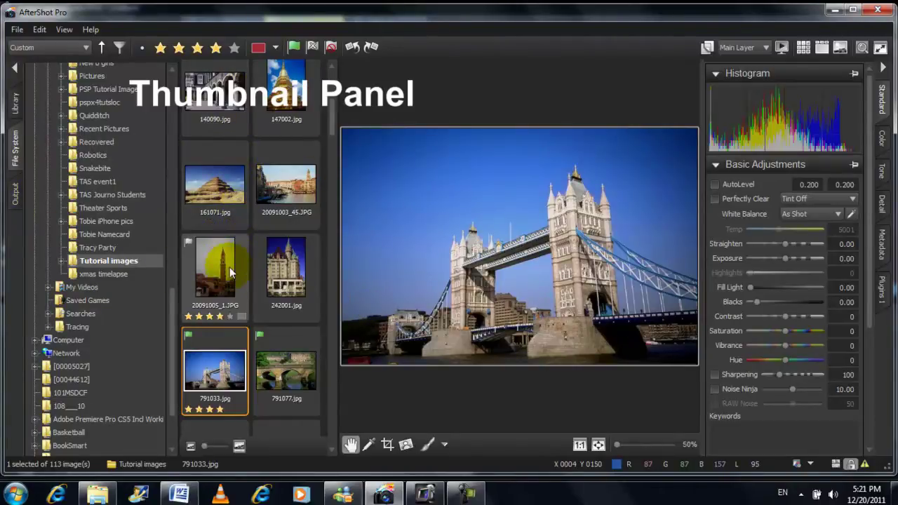
{"action": "left_click", "coordinate": [272, 276]}
{"action": "scroll", "coordinate": [330, 341], "scroll_direction": "down", "scroll_amount": 5}
{"action": "left_click", "coordinate": [241, 279]}
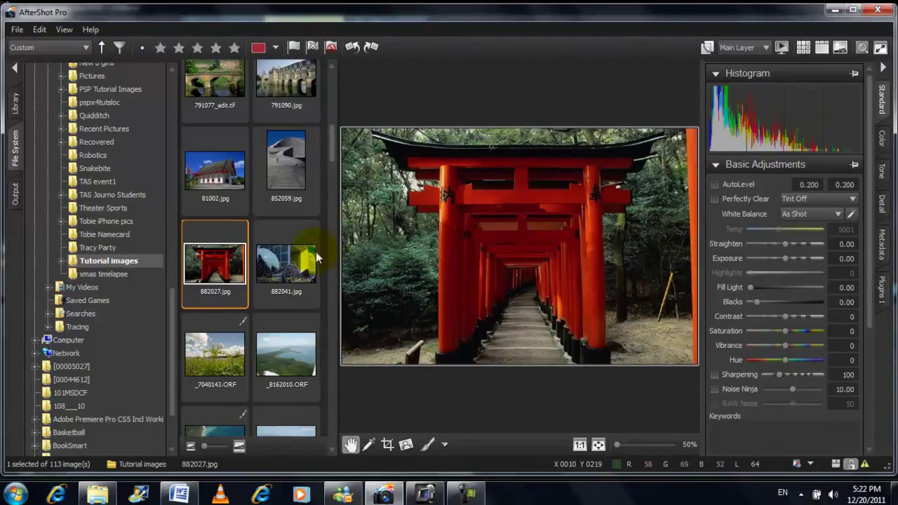
{"action": "mouse_move", "coordinate": [305, 272]}
{"action": "left_click", "coordinate": [17, 103]}
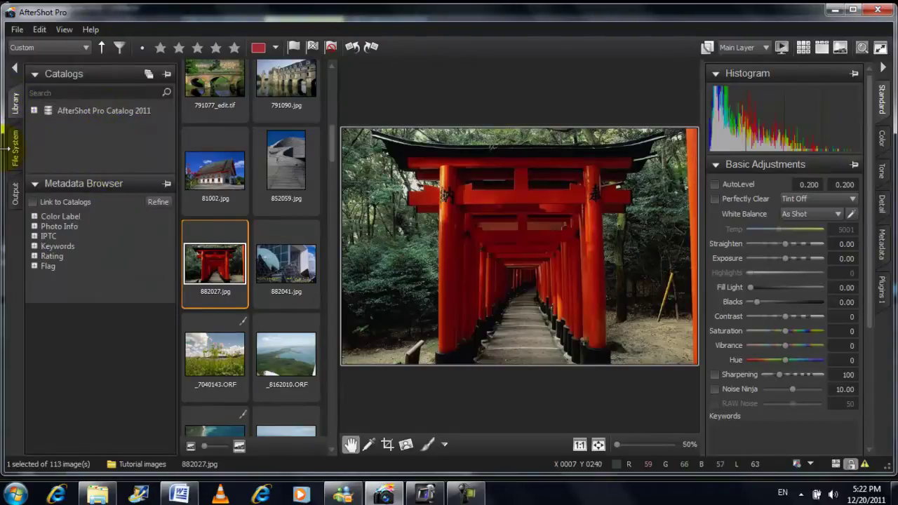
{"action": "left_click", "coordinate": [18, 156]}
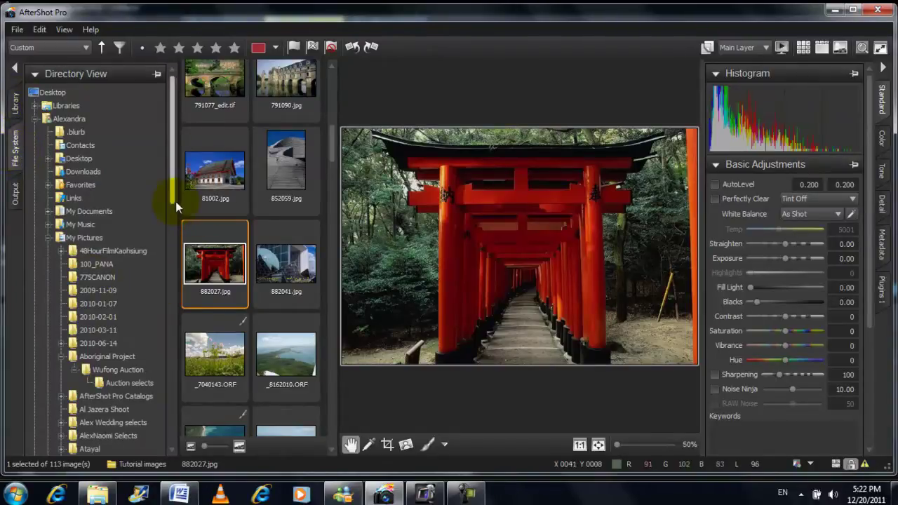
{"action": "scroll", "coordinate": [172, 210], "scroll_direction": "down", "scroll_amount": 1}
{"action": "left_click_drag", "start_coordinate": [172, 210], "coordinate": [167, 396]}
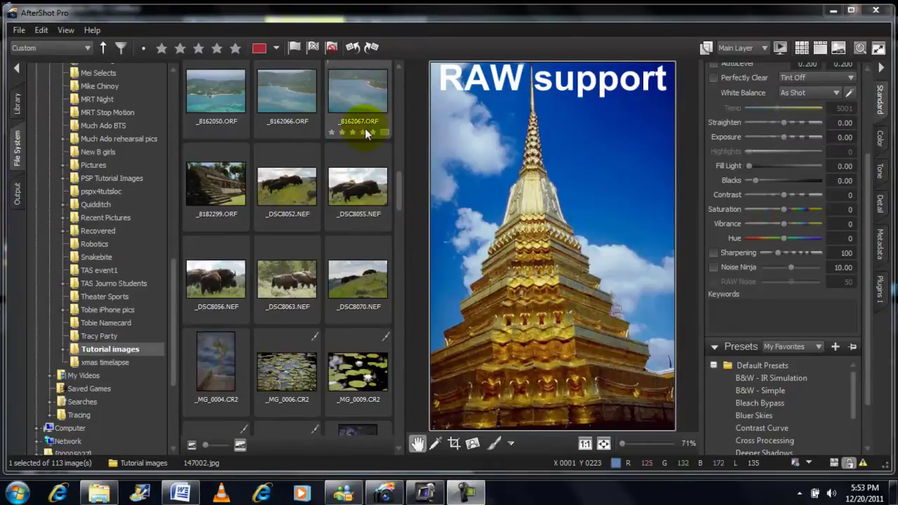
Step: Preview the bison, lily pad (_MG_0009.CR2, _MG_0006.CR2) and coastal RAW photos
{"action": "left_click", "coordinate": [361, 188]}
{"action": "left_click", "coordinate": [365, 288]}
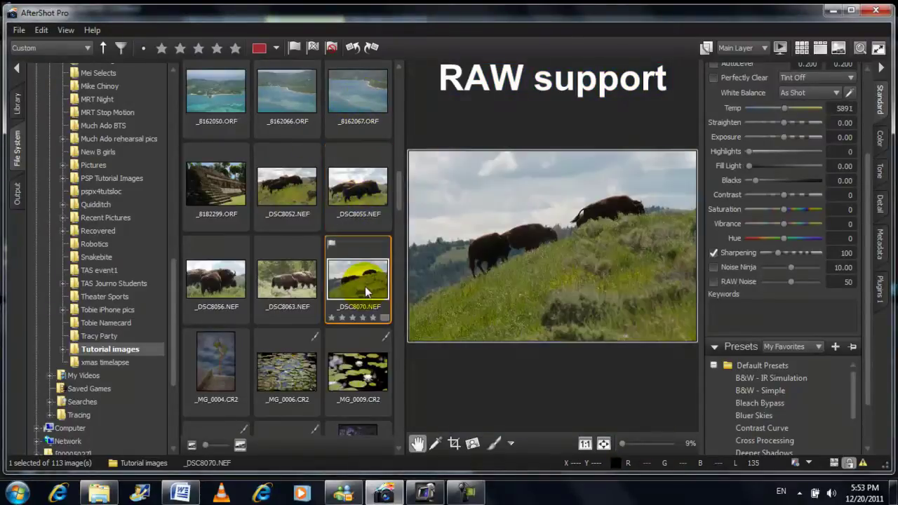
{"action": "left_click", "coordinate": [364, 362]}
{"action": "left_click", "coordinate": [282, 376]}
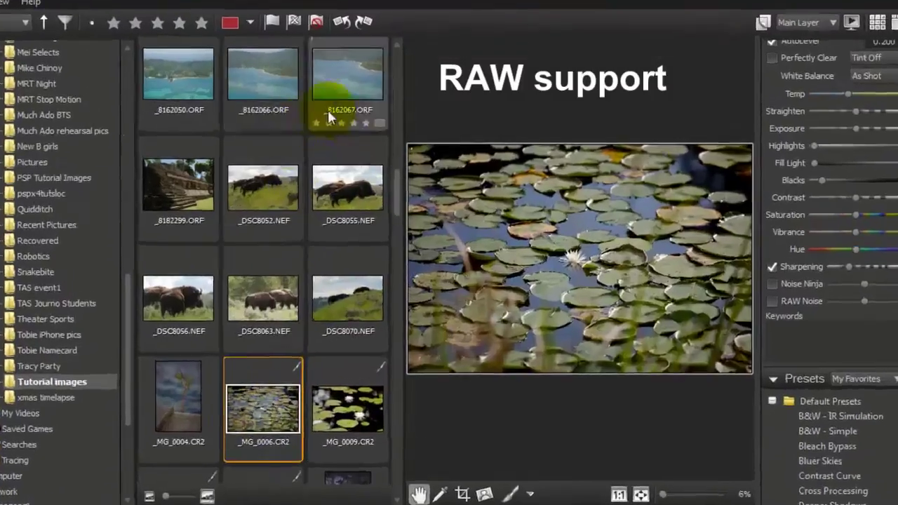
{"action": "left_click", "coordinate": [358, 98]}
Step: Set _DSC8055.NEF's Vibrance to 49, tweak Blacks, and set another bison photo's Highlights to 50
{"action": "key", "text": "Down"}
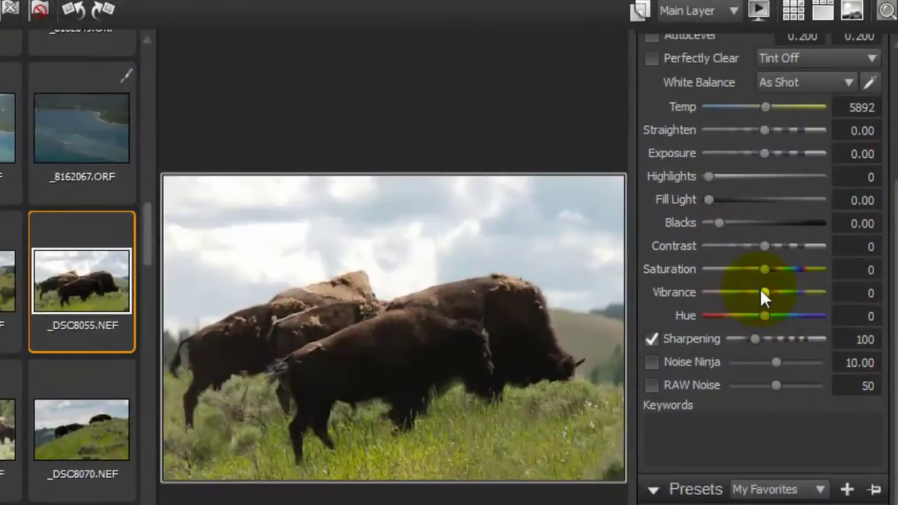
{"action": "left_click_drag", "start_coordinate": [763, 293], "coordinate": [792, 292]}
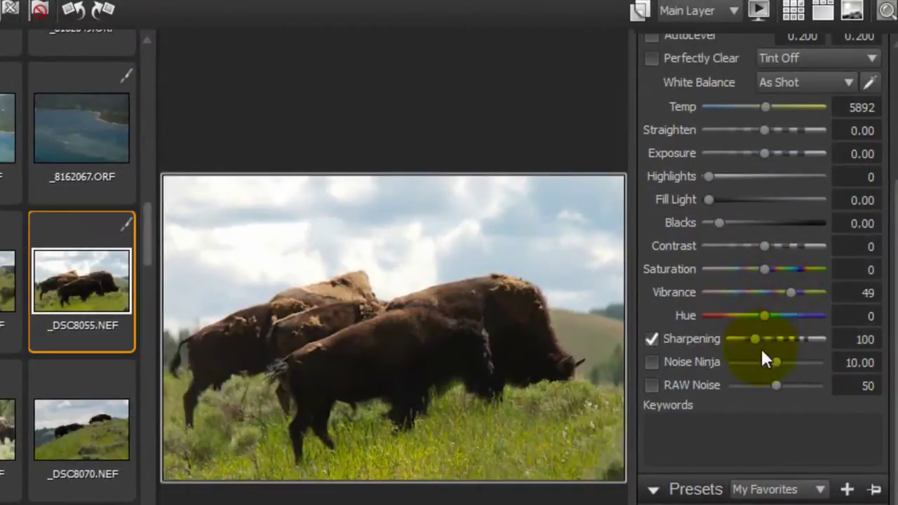
{"action": "mouse_move", "coordinate": [720, 222]}
{"action": "left_mouse_down"}
{"action": "mouse_move", "coordinate": [757, 221]}
{"action": "mouse_move", "coordinate": [716, 222]}
{"action": "mouse_move", "coordinate": [727, 221]}
{"action": "left_mouse_up"}
{"action": "left_click", "coordinate": [63, 424]}
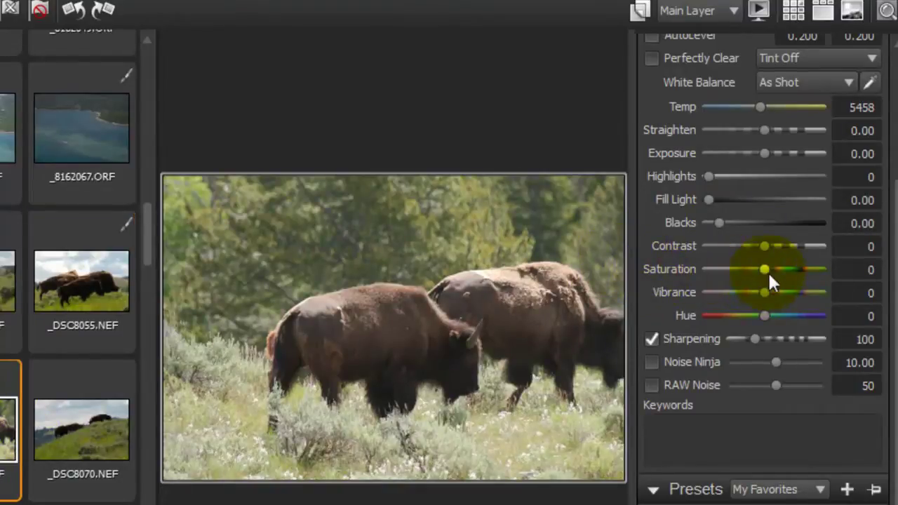
{"action": "left_click_drag", "start_coordinate": [715, 177], "coordinate": [766, 178]}
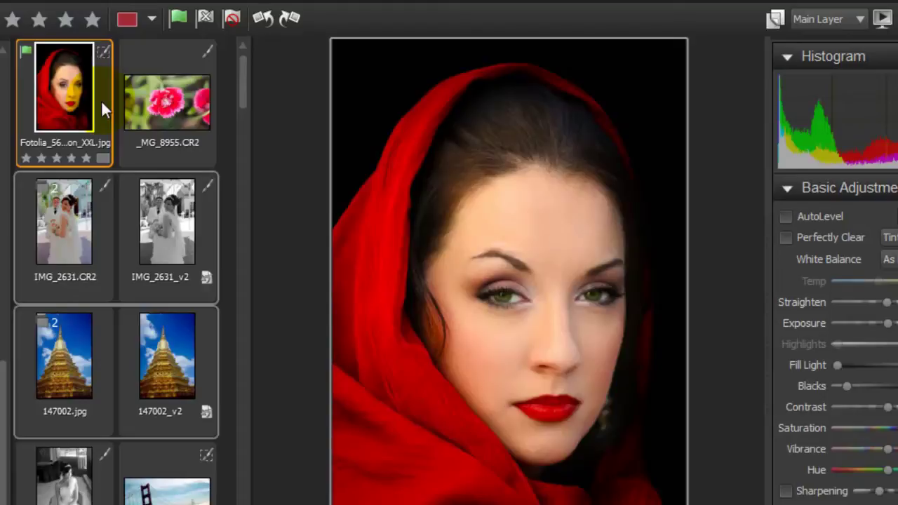
Step: Create a new default version of the portrait and select the v2 copy
{"action": "right_click", "coordinate": [102, 110]}
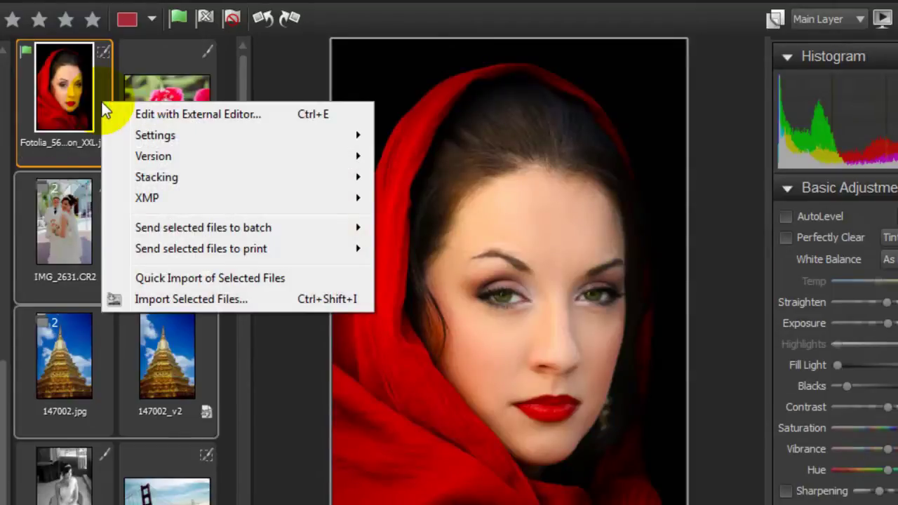
{"action": "mouse_move", "coordinate": [153, 158]}
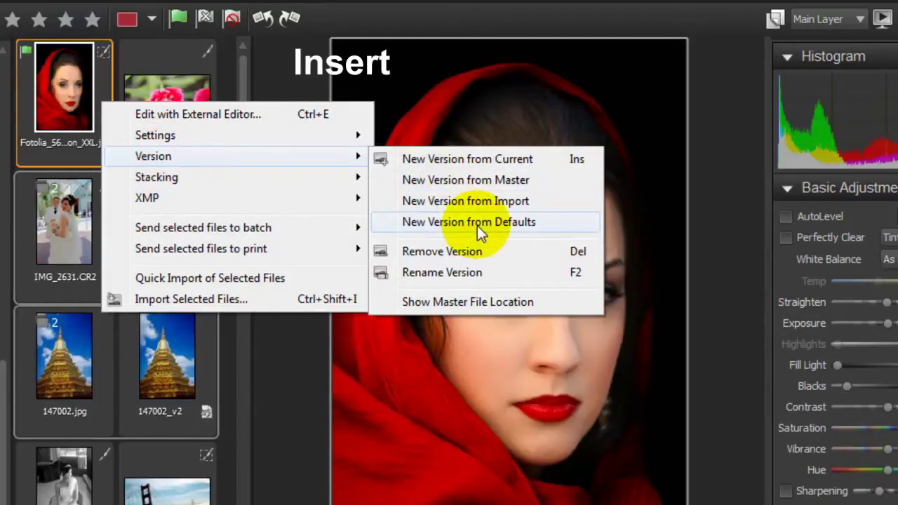
{"action": "left_click", "coordinate": [478, 225]}
{"action": "left_click", "coordinate": [158, 124]}
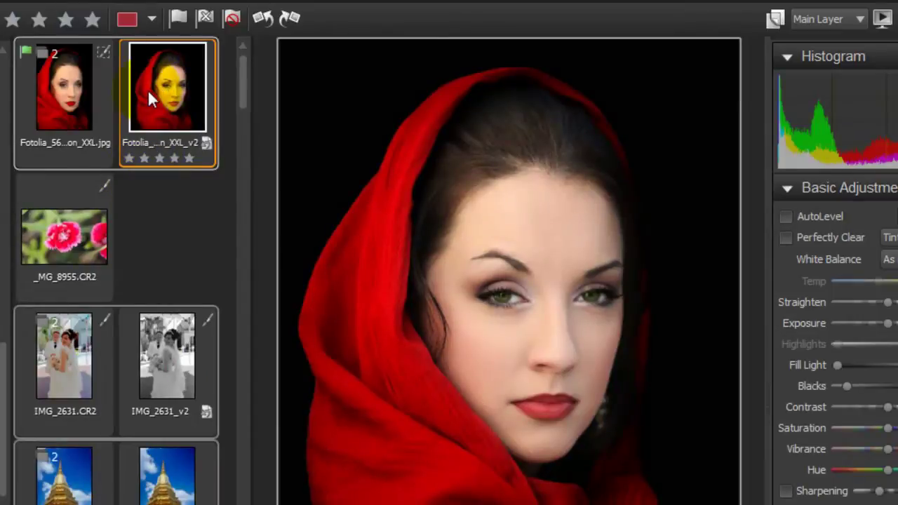
Step: Make the v2 portrait black and white at Saturation -100, flag it and rate it five stars
{"action": "left_click_drag", "start_coordinate": [889, 428], "coordinate": [788, 428]}
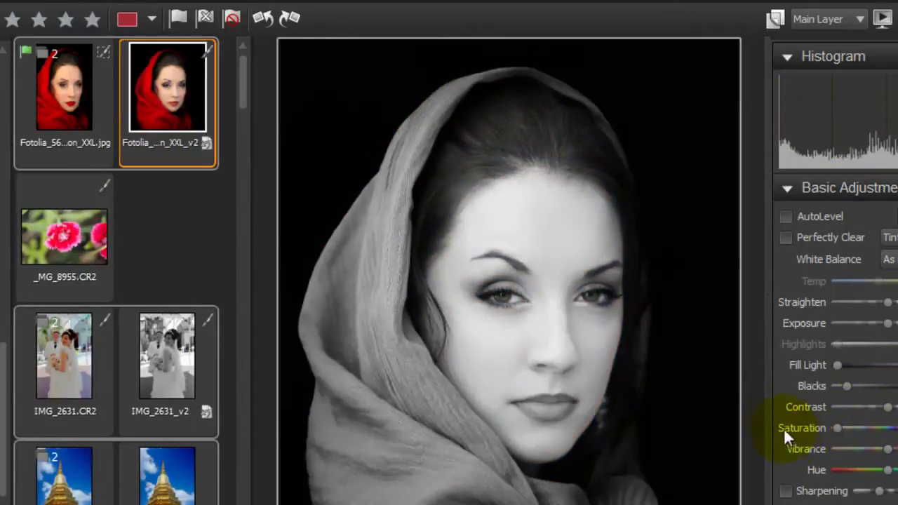
{"action": "left_click", "coordinate": [178, 19]}
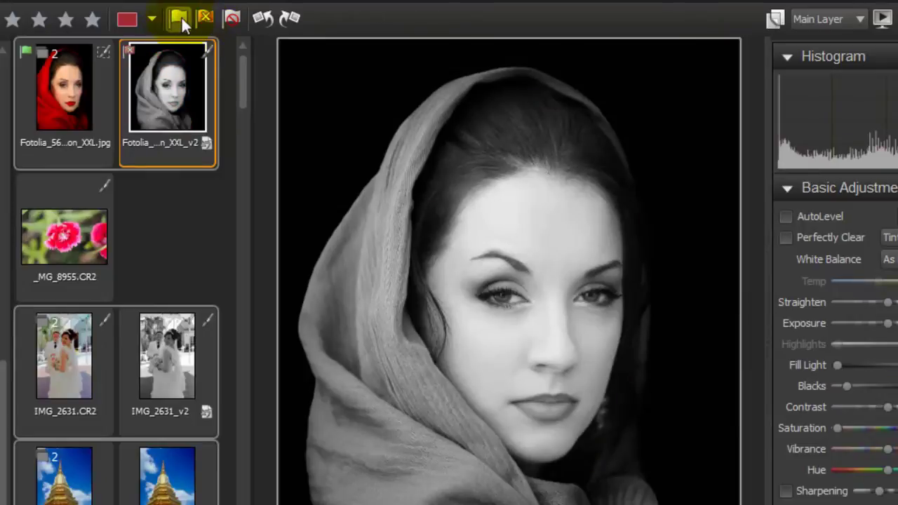
{"action": "left_click", "coordinate": [90, 21]}
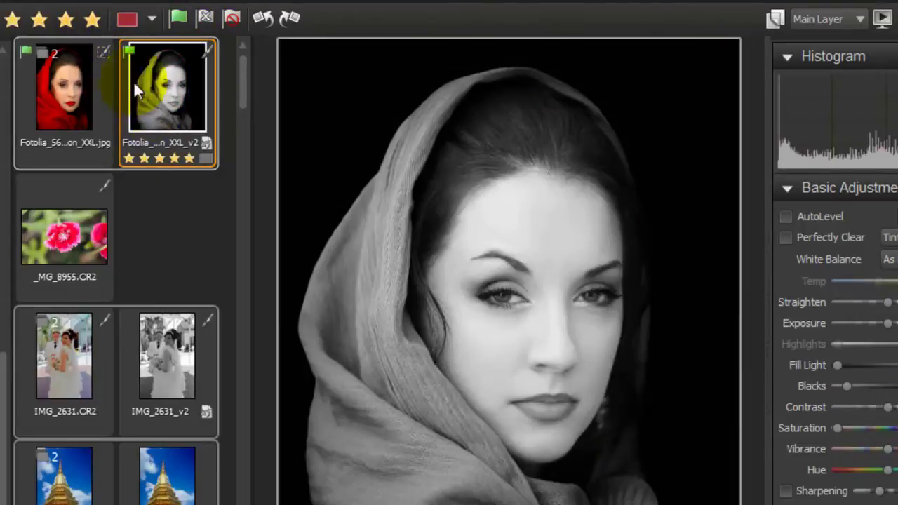
{"action": "left_click", "coordinate": [484, 195]}
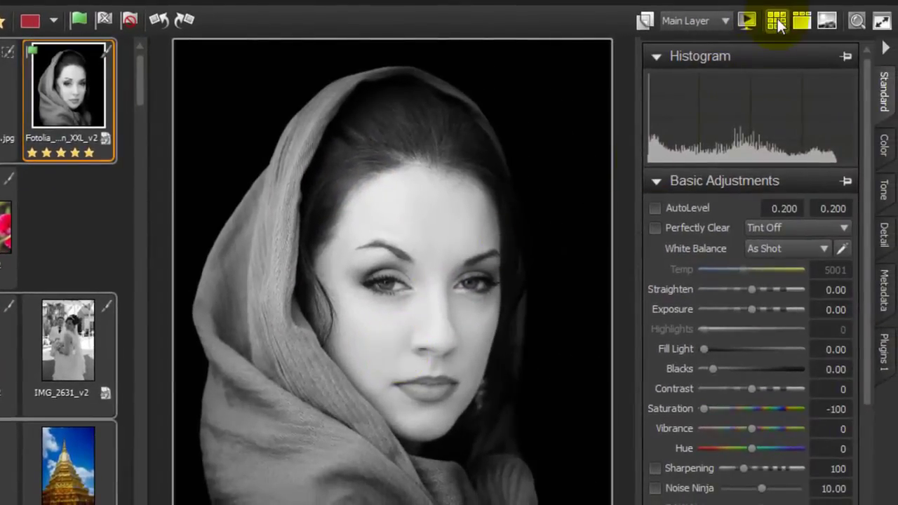
Step: Toggle the thumbnail grid and single preview, then inspect the portrait's eye with the loupe and close it
{"action": "left_click", "coordinate": [776, 22]}
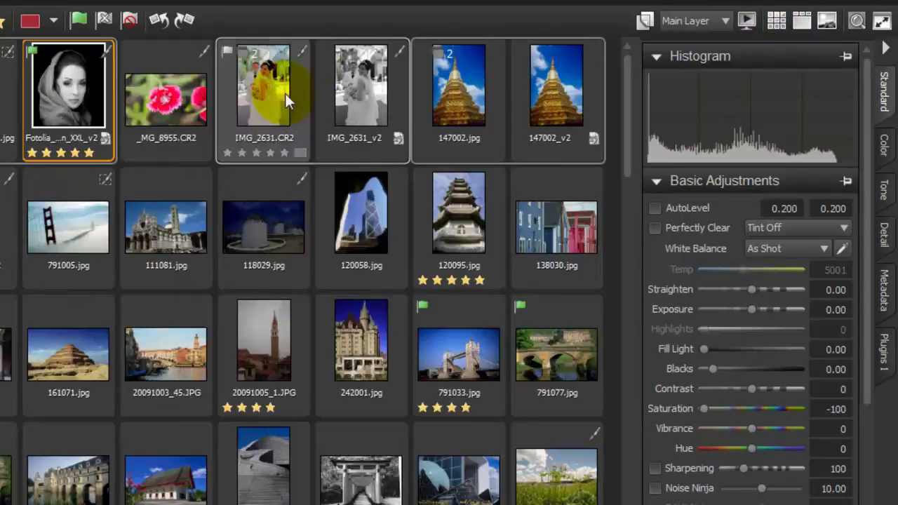
{"action": "left_click", "coordinate": [802, 22]}
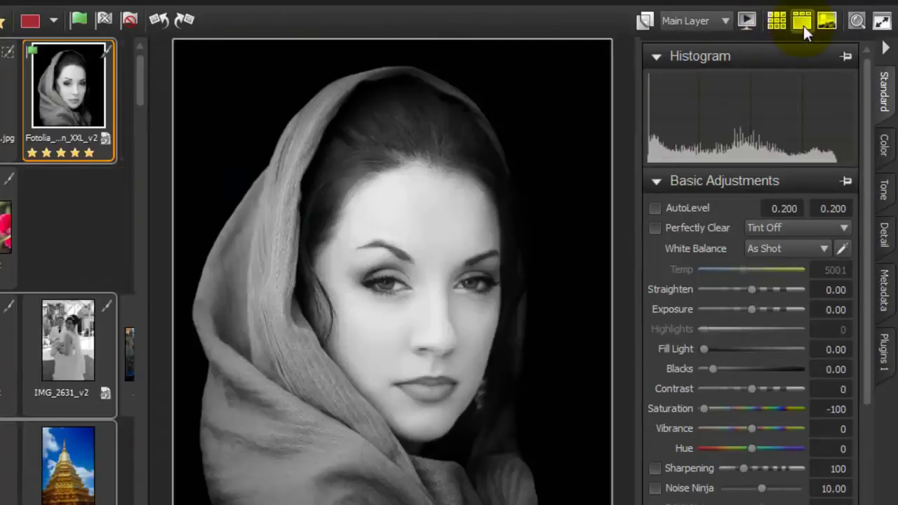
{"action": "left_click", "coordinate": [857, 21]}
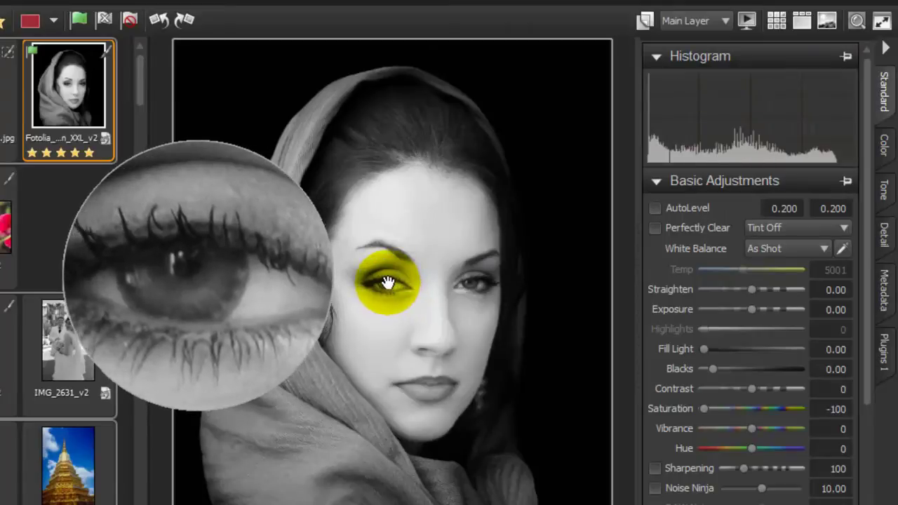
{"action": "left_click", "coordinate": [857, 21]}
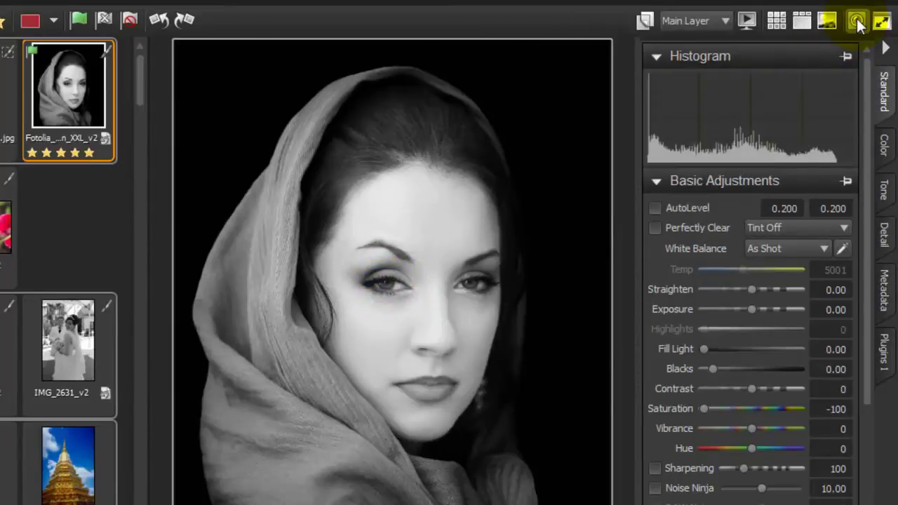
Step: Rotate the portrait left twice, then right twice back to upright
{"action": "left_click", "coordinate": [166, 20]}
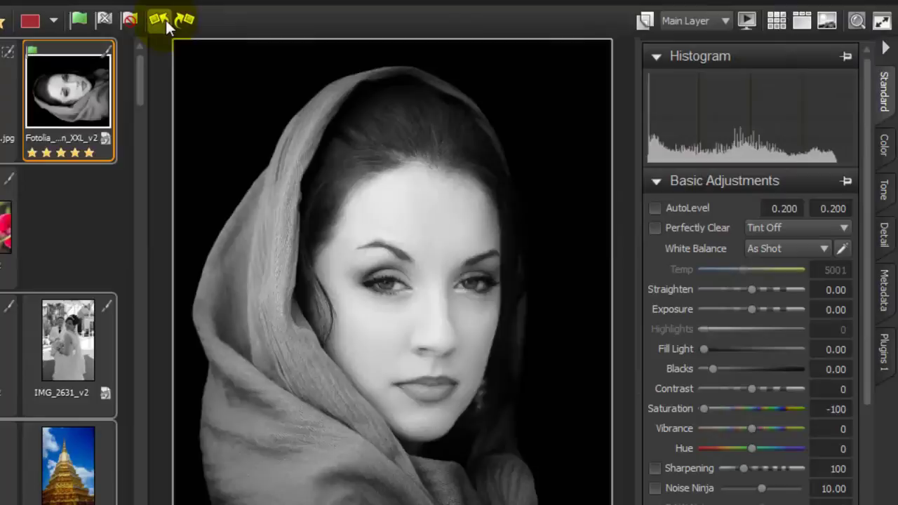
{"action": "left_click", "coordinate": [166, 21]}
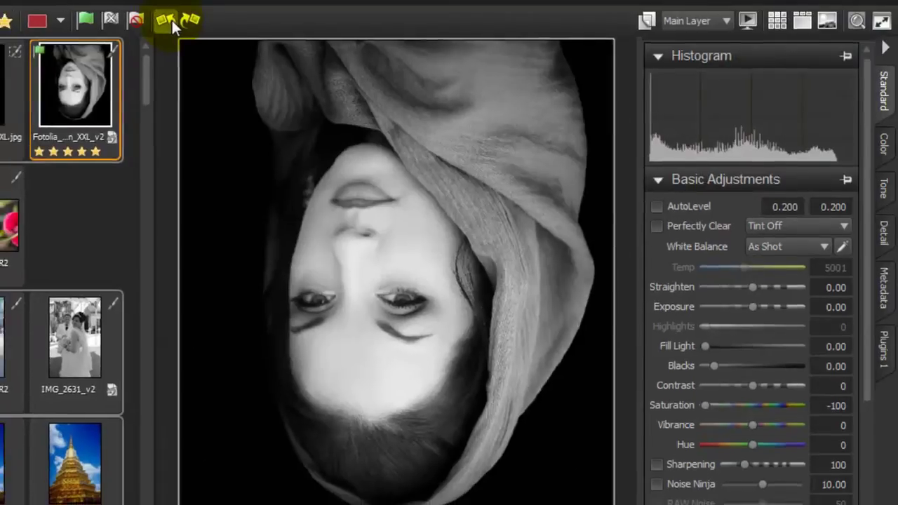
{"action": "left_click", "coordinate": [168, 21]}
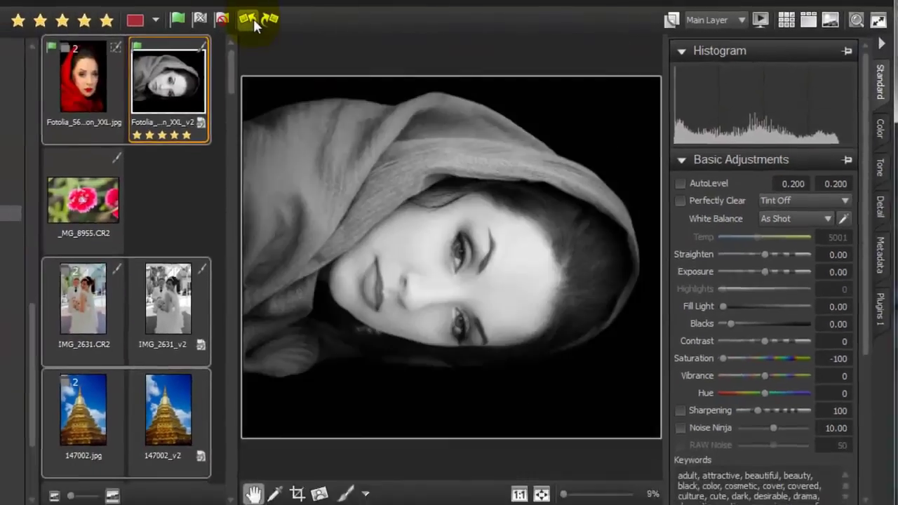
{"action": "left_click", "coordinate": [168, 20]}
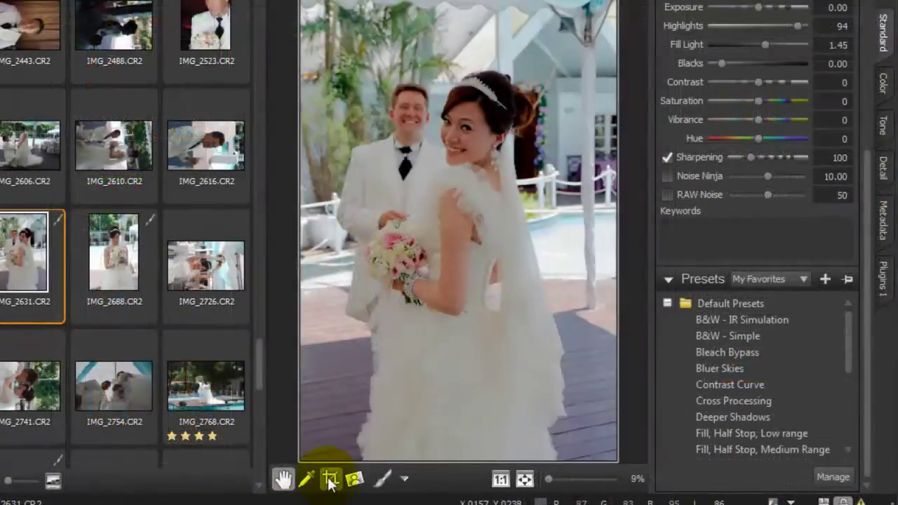
Step: Draw a 3:2 crop on the wedding photo IMG_2631.CR2, extend it top-left, and confirm it
{"action": "left_click", "coordinate": [331, 478]}
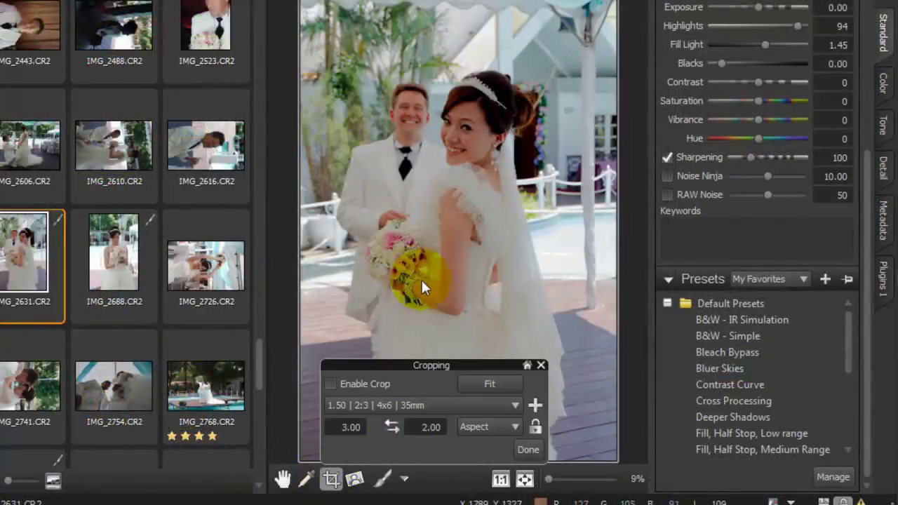
{"action": "left_click_drag", "start_coordinate": [359, 62], "coordinate": [607, 435]}
{"action": "left_click_drag", "start_coordinate": [469, 234], "coordinate": [418, 202]}
{"action": "left_click", "coordinate": [523, 448]}
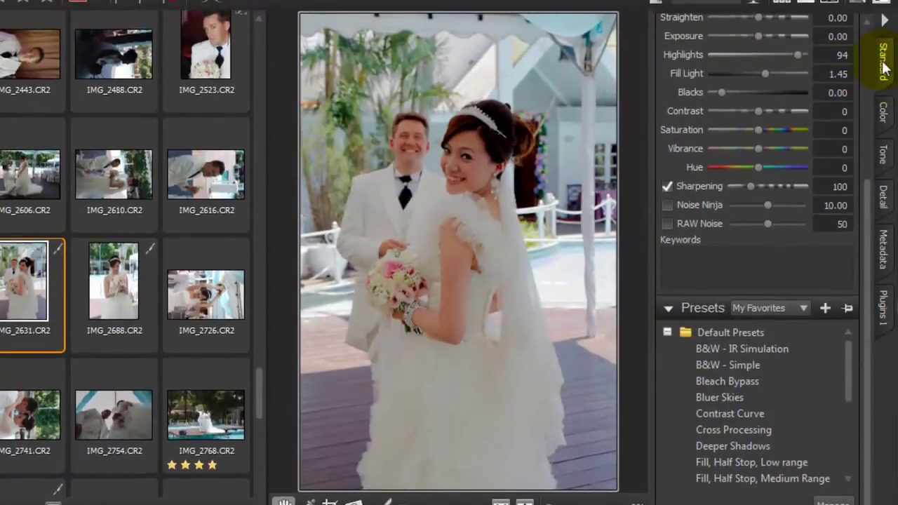
{"action": "left_click", "coordinate": [885, 111]}
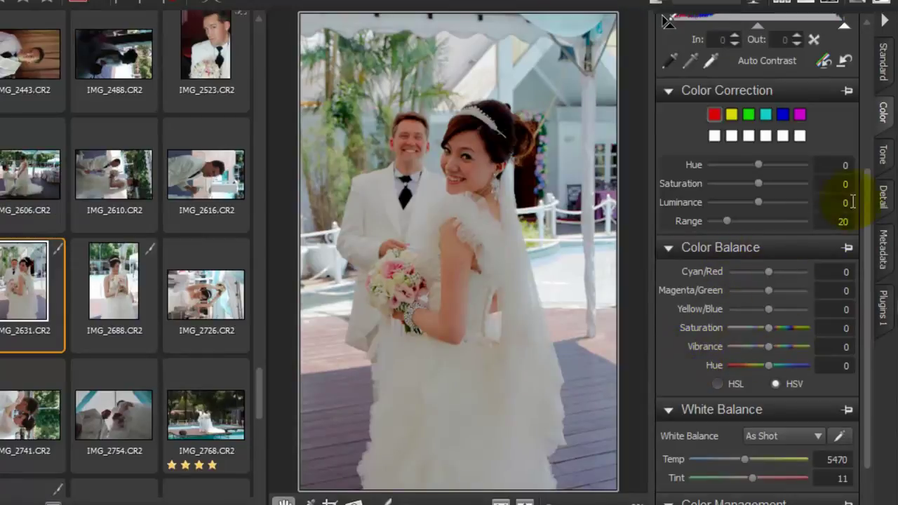
{"action": "left_click", "coordinate": [883, 156]}
{"action": "left_click", "coordinate": [888, 205]}
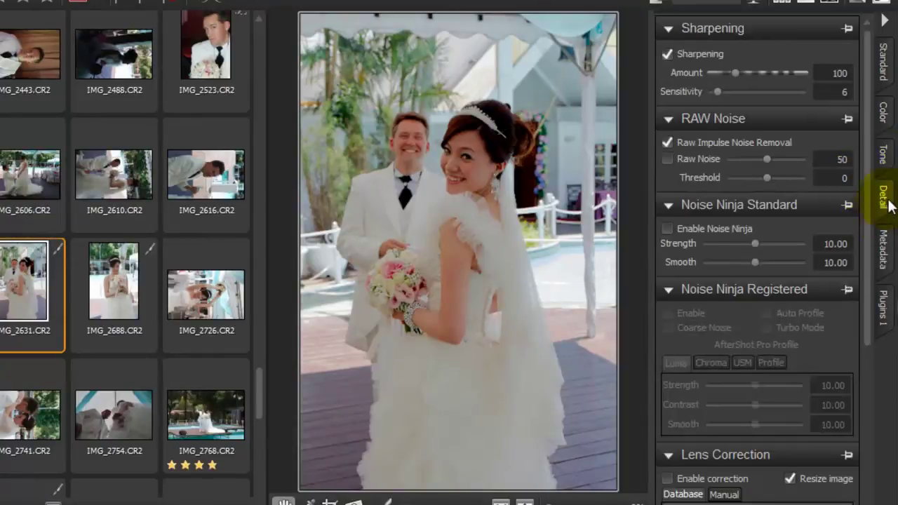
{"action": "left_click", "coordinate": [889, 259]}
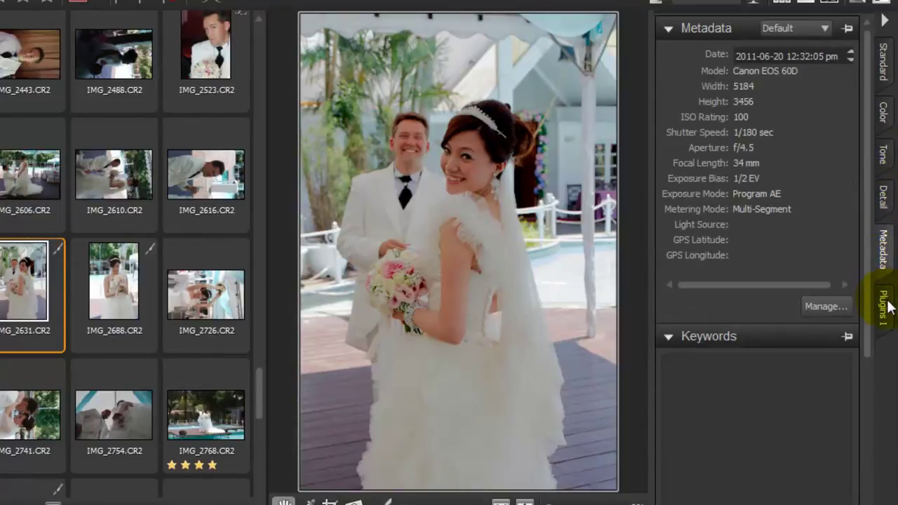
{"action": "left_click", "coordinate": [887, 303]}
{"action": "left_click", "coordinate": [886, 66]}
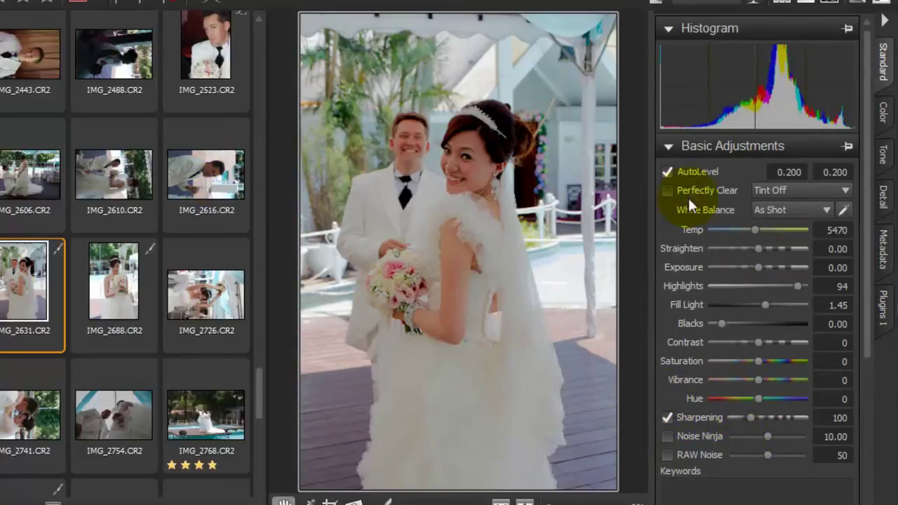
Step: Turn on AutoLevel and Perfectly Clear for IMG_2631.CR2 and tune Highlights to 81
{"action": "left_click", "coordinate": [668, 172]}
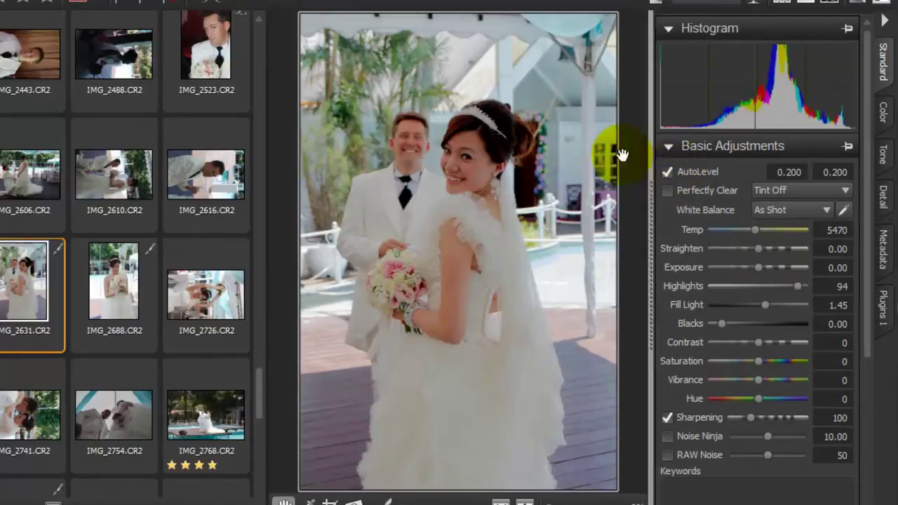
{"action": "mouse_move", "coordinate": [437, 231]}
{"action": "left_mouse_down"}
{"action": "mouse_move", "coordinate": [497, 171]}
{"action": "mouse_move", "coordinate": [528, 232]}
{"action": "mouse_move", "coordinate": [698, 223]}
{"action": "left_mouse_up"}
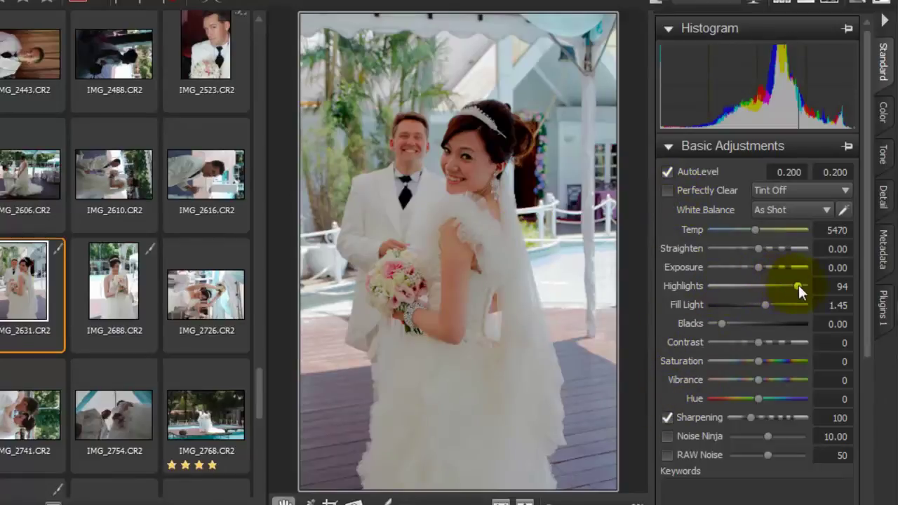
{"action": "left_click_drag", "start_coordinate": [798, 286], "coordinate": [741, 288]}
{"action": "left_click_drag", "start_coordinate": [711, 288], "coordinate": [772, 306]}
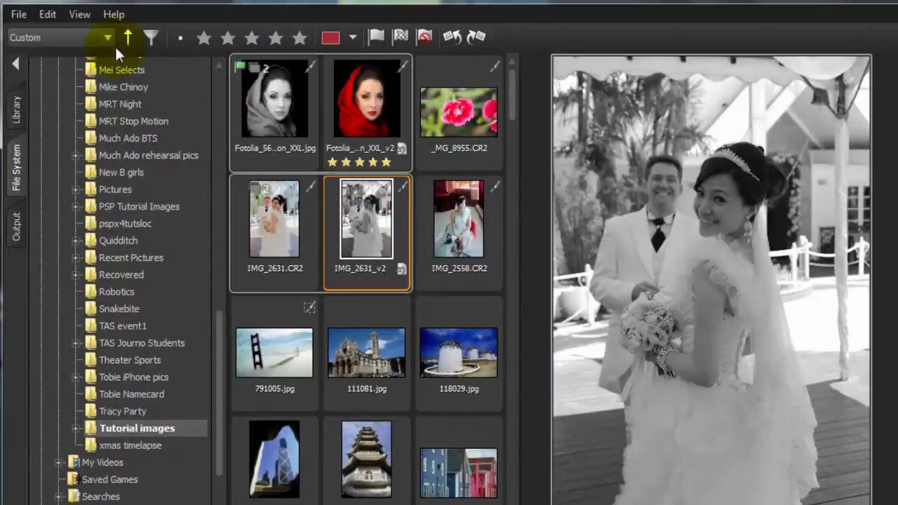
Step: Copy IMG_2631_v2's image settings and paste them onto IMG_2558.CR2
{"action": "left_click", "coordinate": [47, 14]}
{"action": "left_click", "coordinate": [94, 74]}
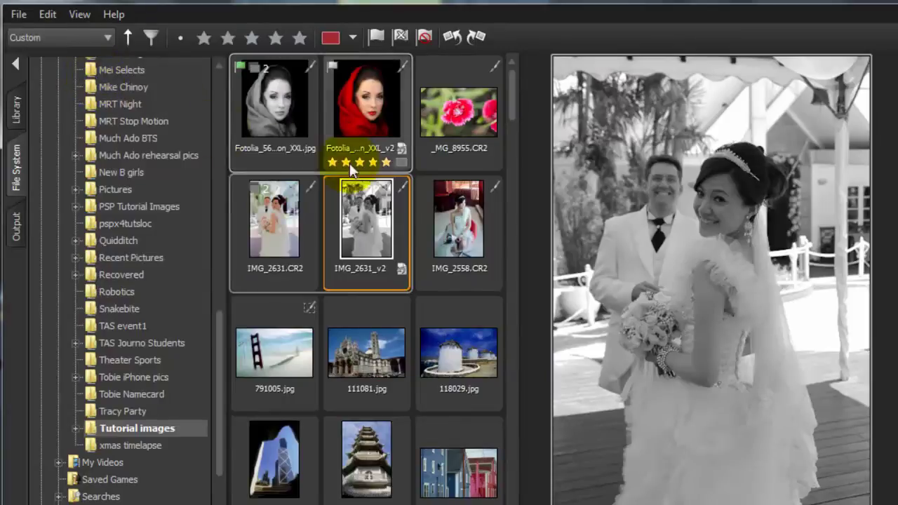
{"action": "left_click", "coordinate": [449, 207]}
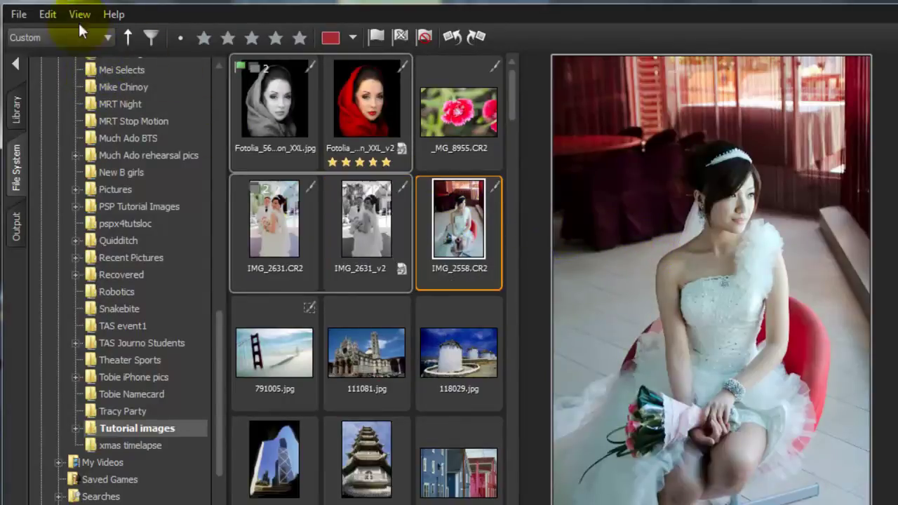
{"action": "left_click", "coordinate": [53, 14]}
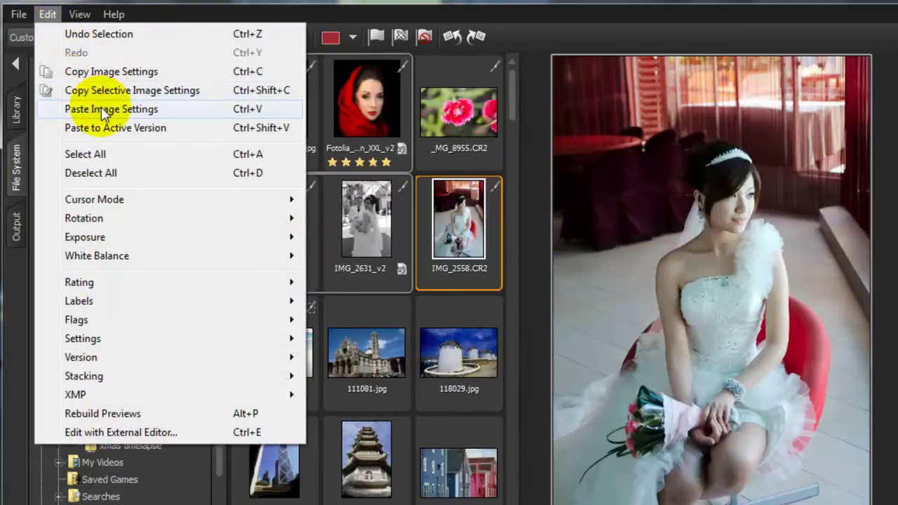
{"action": "left_click", "coordinate": [101, 107]}
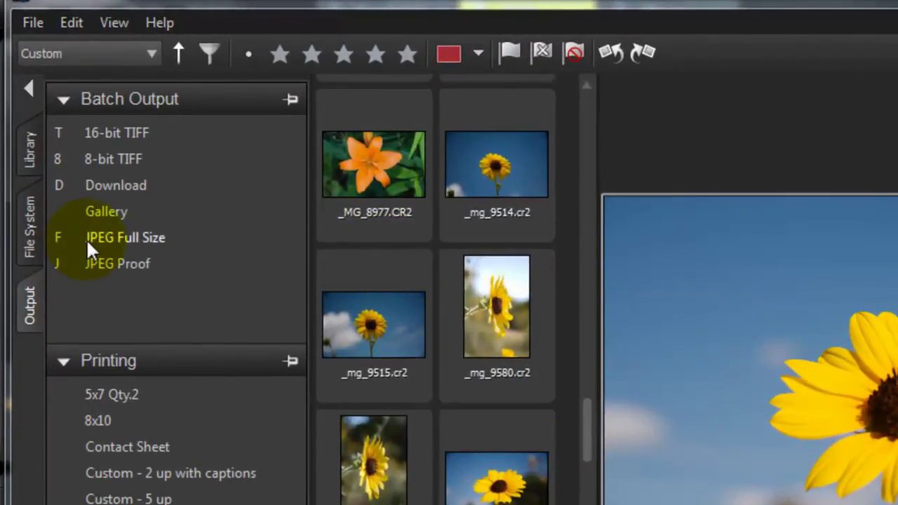
{"action": "right_click", "coordinate": [89, 236]}
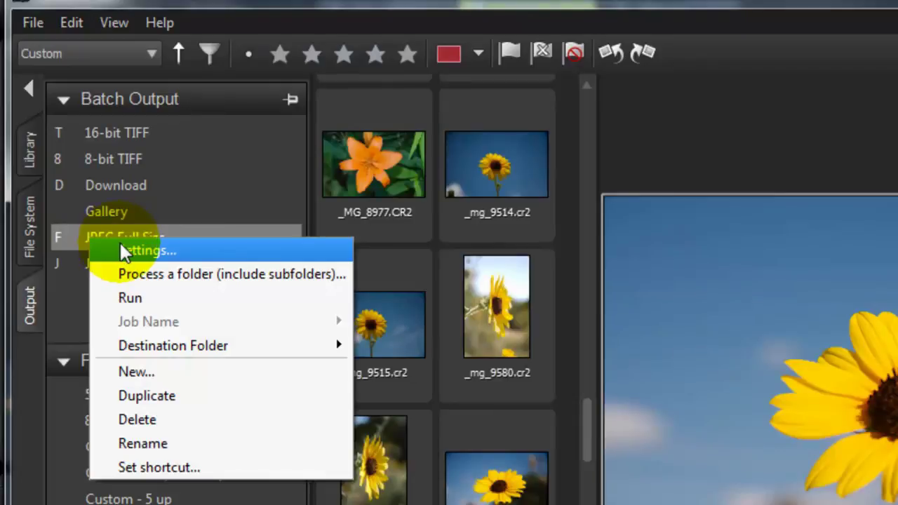
{"action": "left_click", "coordinate": [73, 241]}
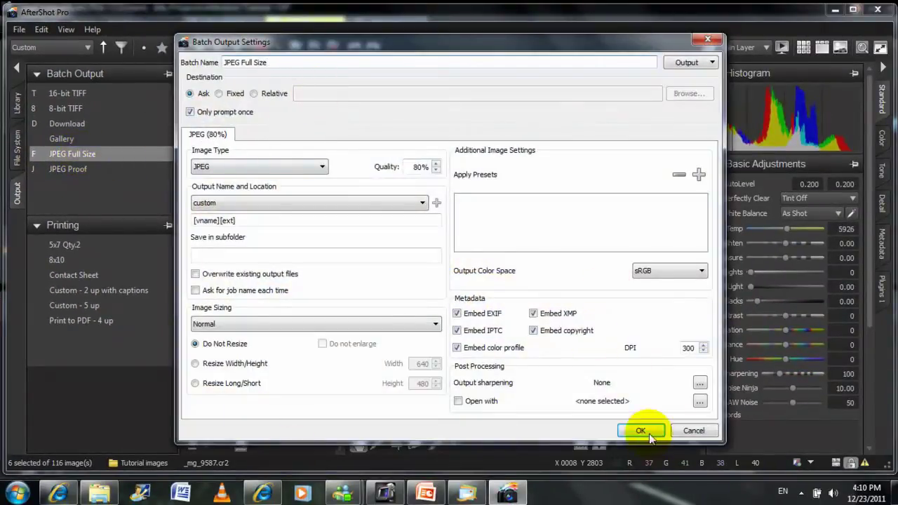
{"action": "left_click", "coordinate": [641, 430]}
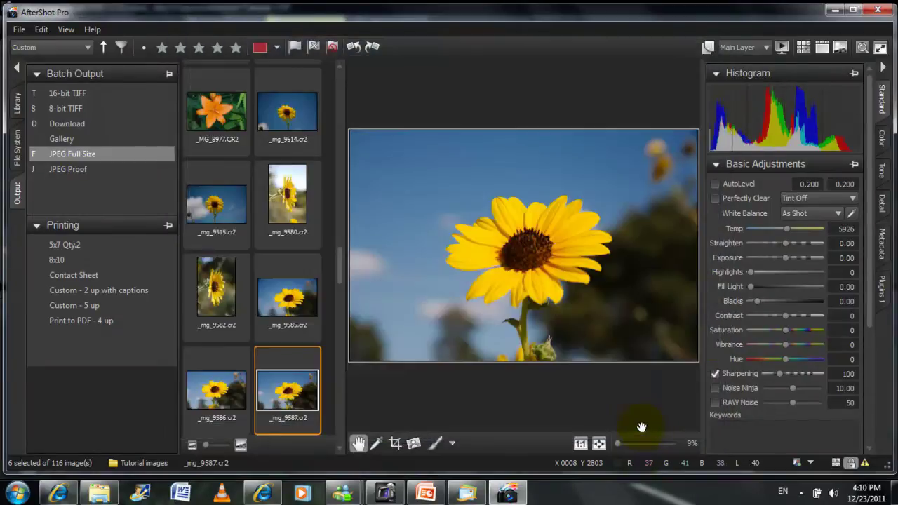
Step: Batch-output the selected sunflower photos, including _mg_9515, as JPEG Full Size into the [date] folder
{"action": "left_click", "coordinate": [216, 223]}
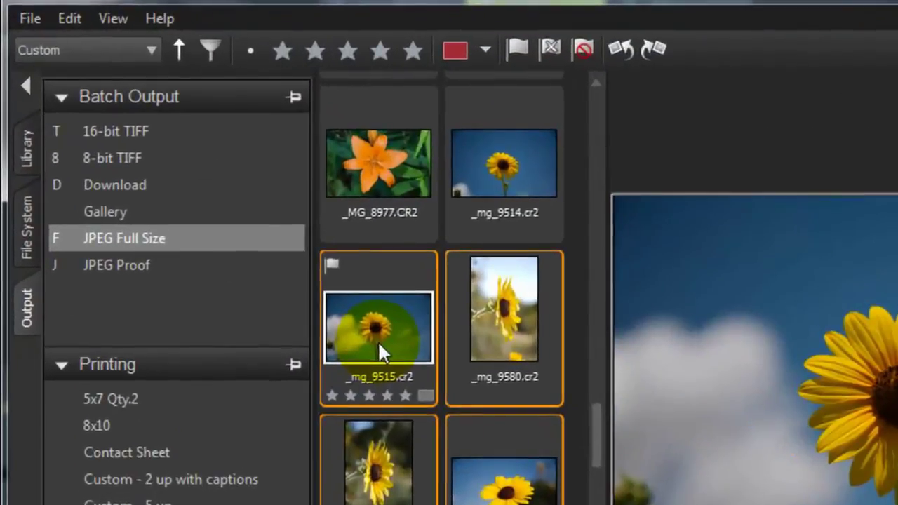
{"action": "left_click_drag", "start_coordinate": [379, 340], "coordinate": [114, 237]}
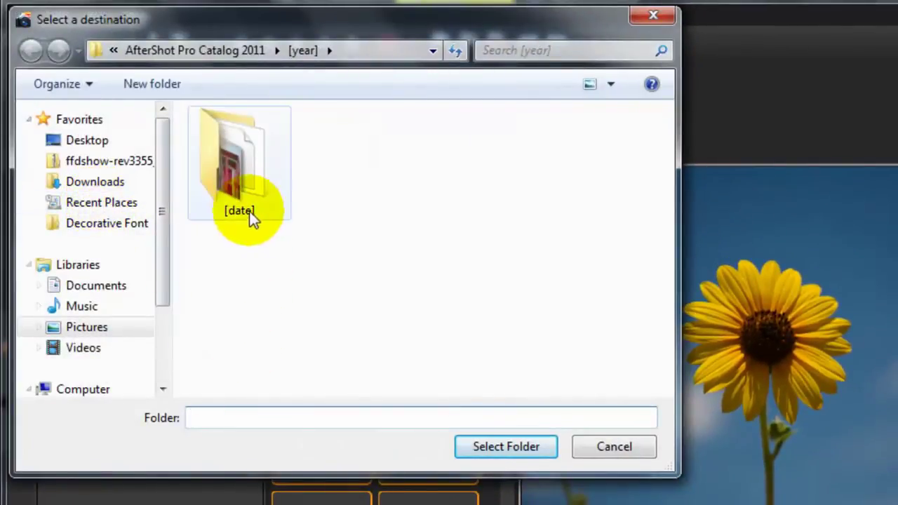
{"action": "left_click", "coordinate": [249, 211]}
{"action": "left_click", "coordinate": [491, 445]}
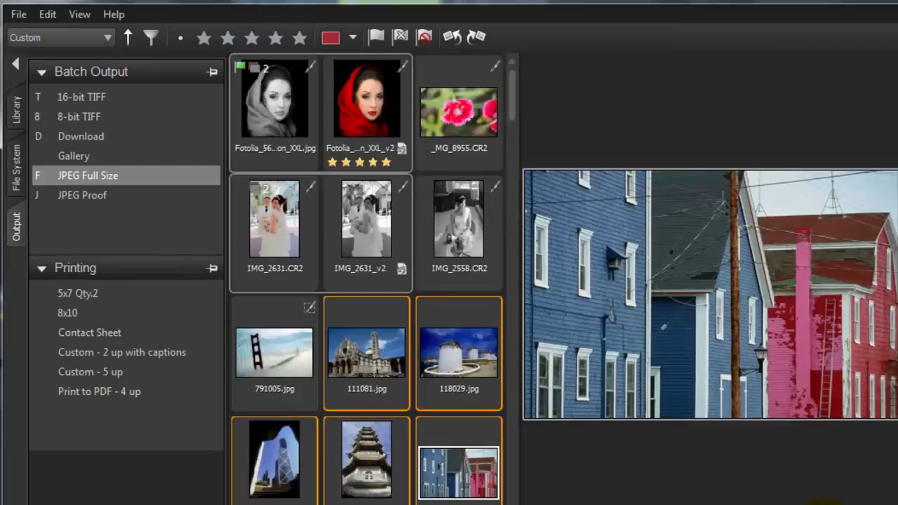
Step: View IMG_2631_v2, then switch back to the colour original IMG_2631.CR2
{"action": "left_click", "coordinate": [365, 224]}
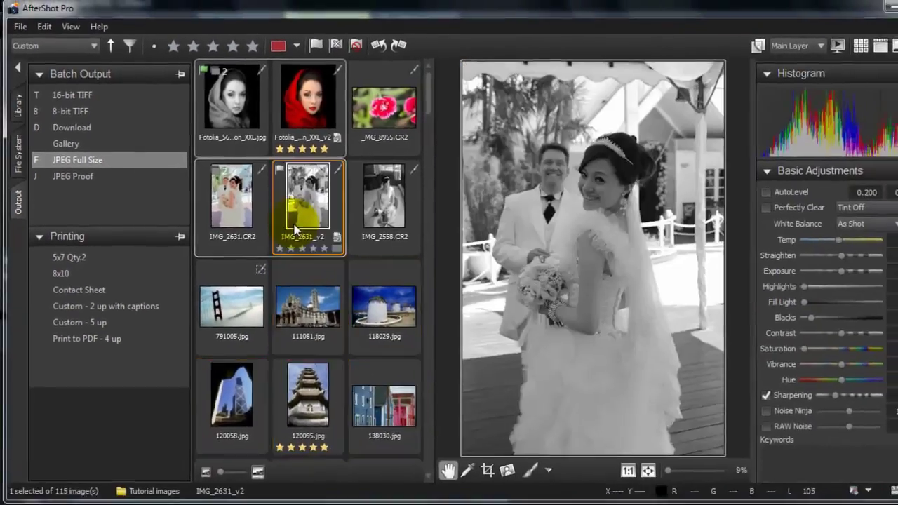
{"action": "left_click", "coordinate": [214, 209]}
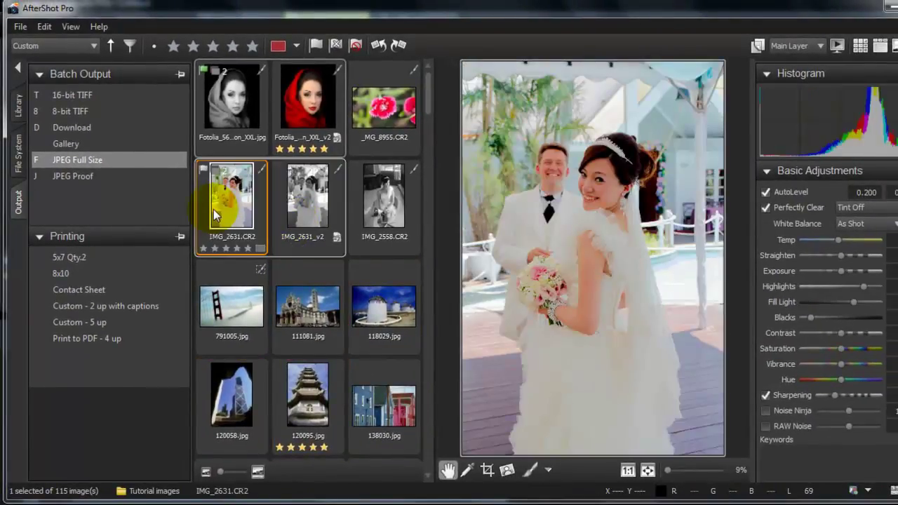